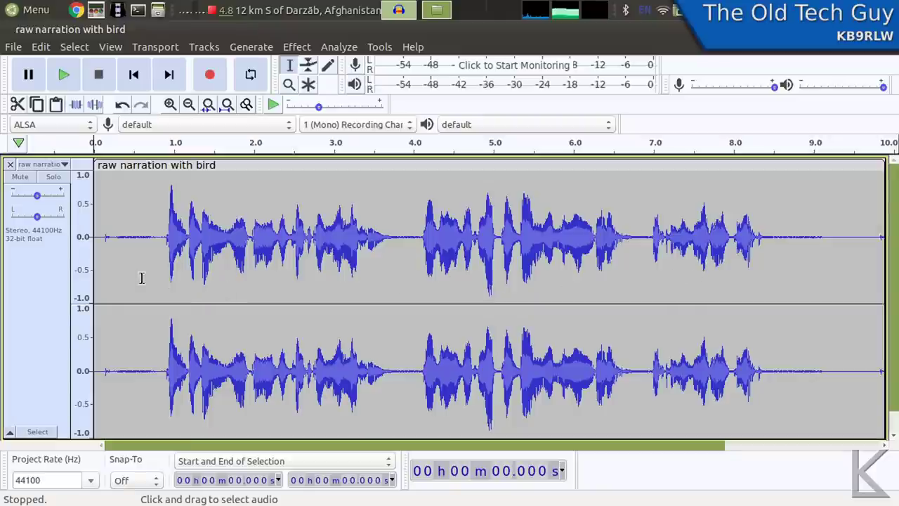
# Delete the silent stretches before the first word and after the last word of the narration clip.
pyautogui.moveTo(163, 259); pyautogui.dragTo(99, 253)
pyautogui.press('Delete')
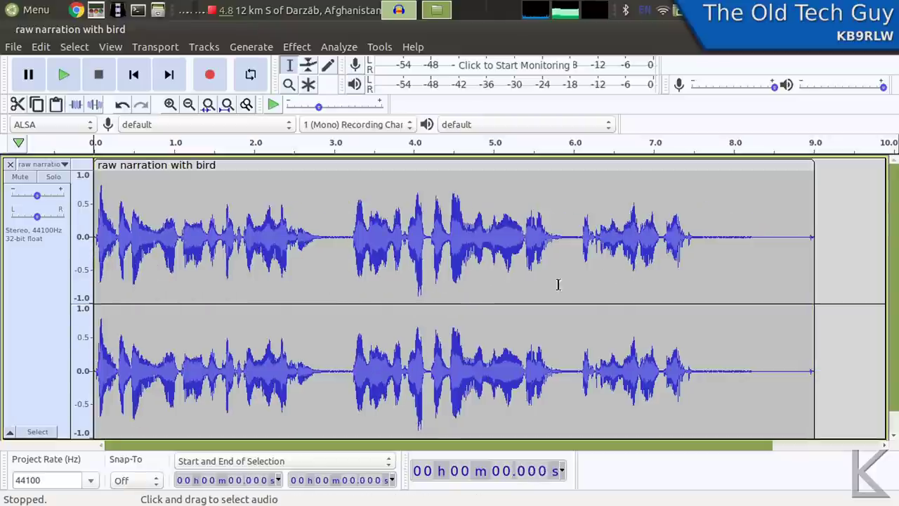
pyautogui.moveTo(698, 247); pyautogui.dragTo(810, 247)
pyautogui.press('Delete')
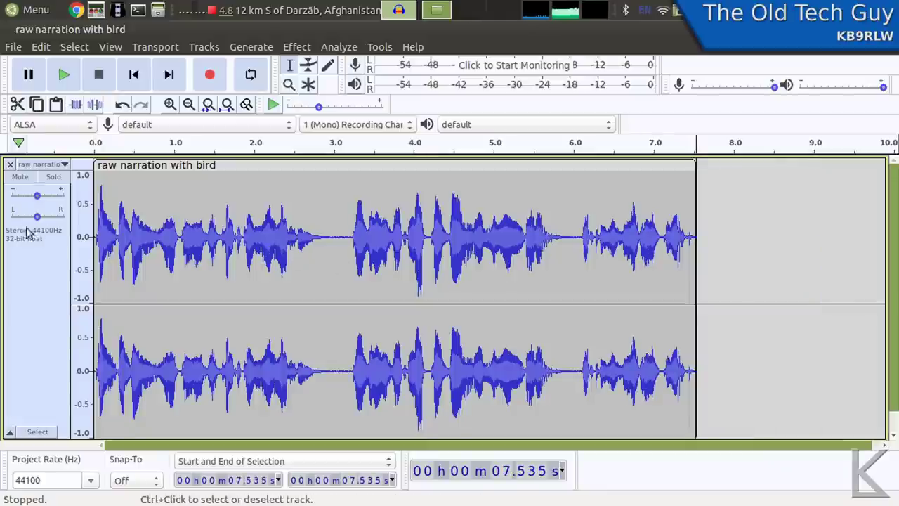
# Play the trimmed narration from near its start and switch the track display to Spectrogram.
pyautogui.click(100, 180)
pyautogui.press('space')
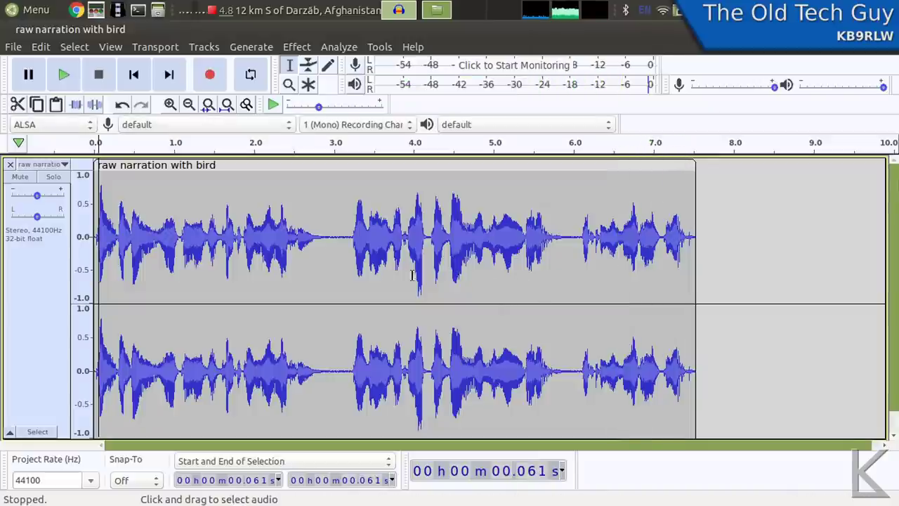
pyautogui.click(38, 166)
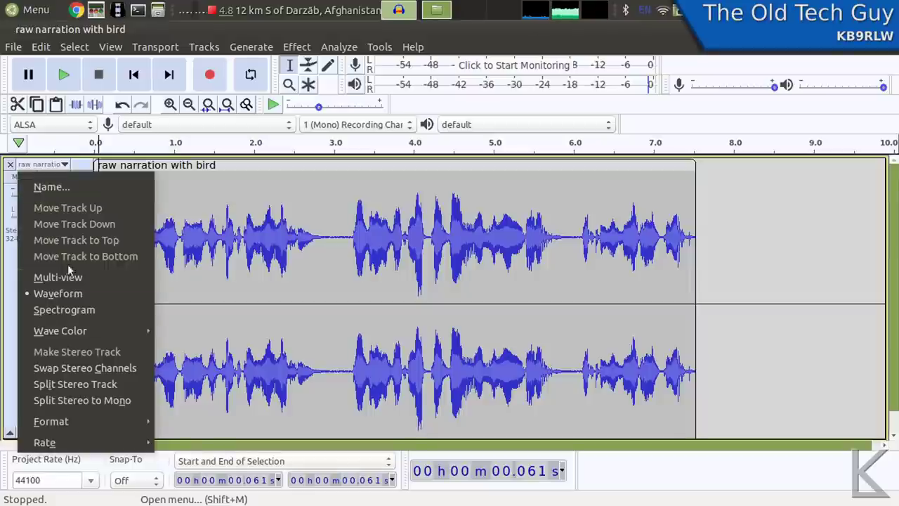
pyautogui.click(83, 309)
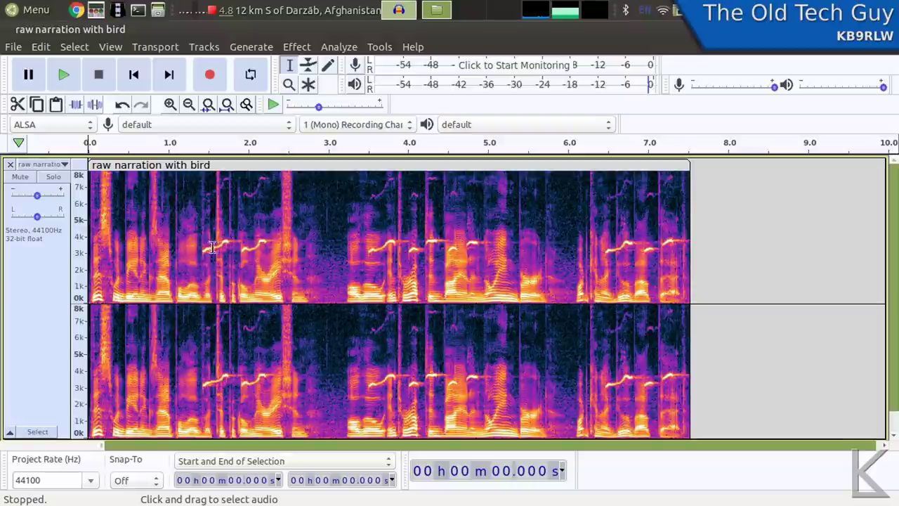
# Play the narration from about 1.17 seconds to listen to the bird chirps seen in the spectrogram.
pyautogui.click(181, 245)
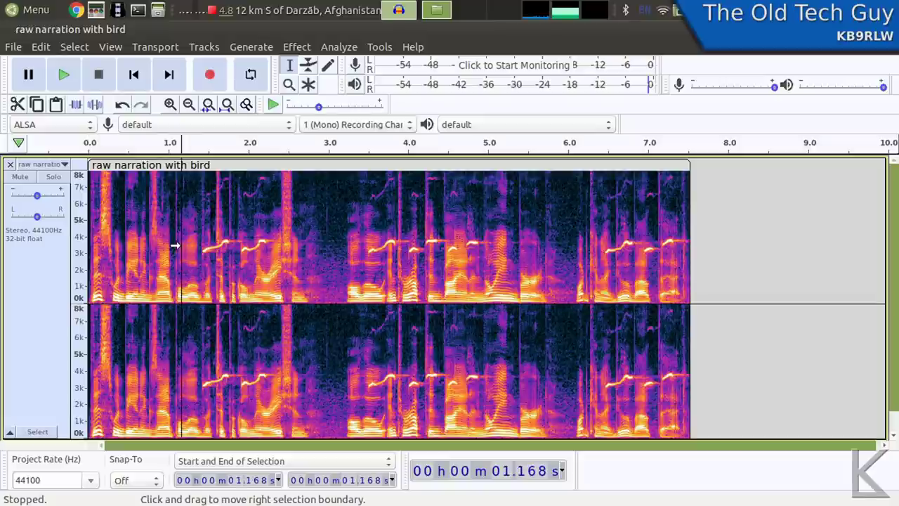
pyautogui.press('space')
pyautogui.press('space')
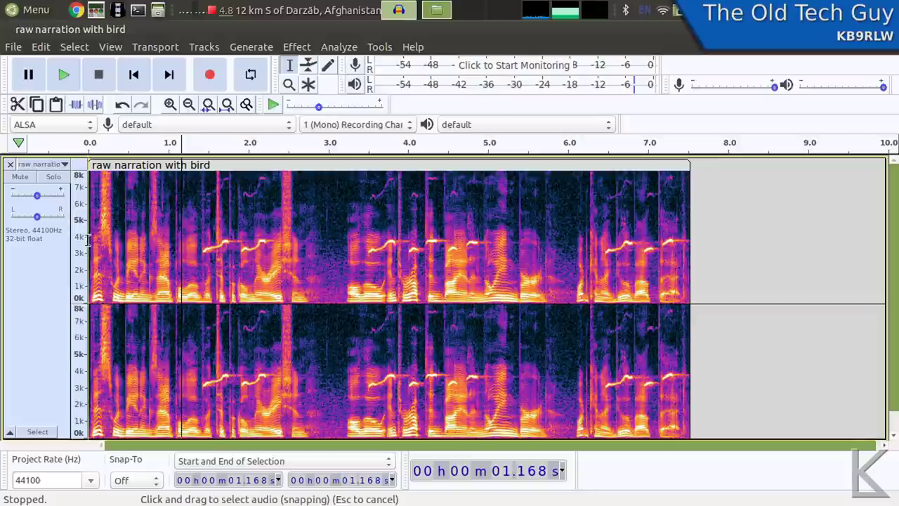
# Set up a Graphic EQ for the entire narration with the 3.15k and 4k bands lowered to minimum.
pyautogui.hotkey('ctrl', 'a')
pyautogui.click(297, 48)
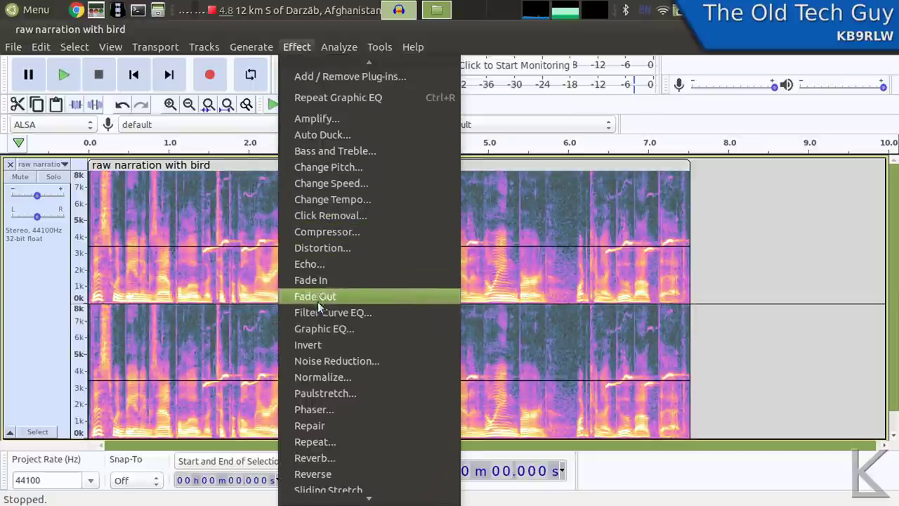
pyautogui.click(316, 327)
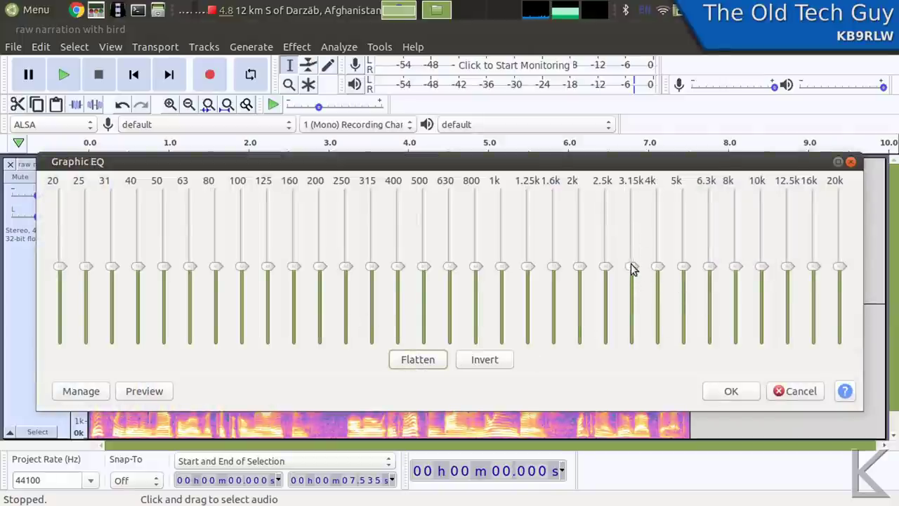
pyautogui.moveTo(632, 267); pyautogui.dragTo(627, 343)
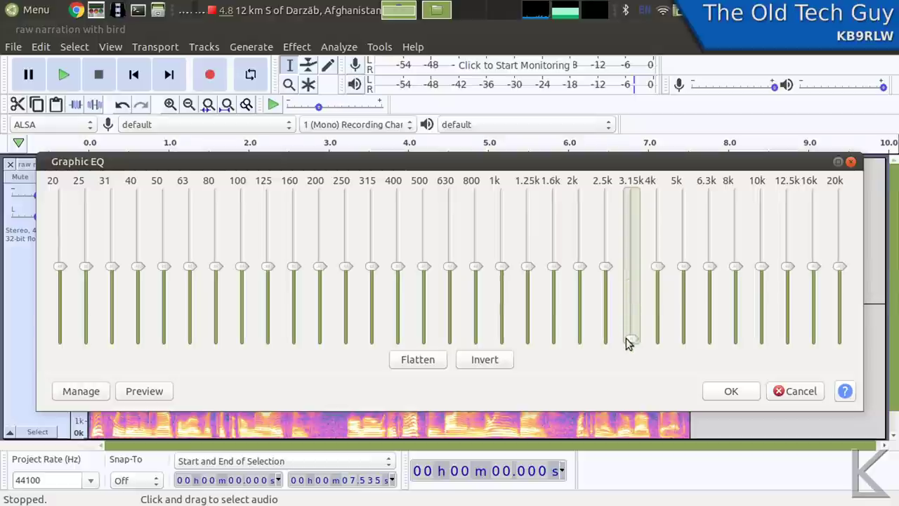
pyautogui.moveTo(658, 267); pyautogui.dragTo(659, 343)
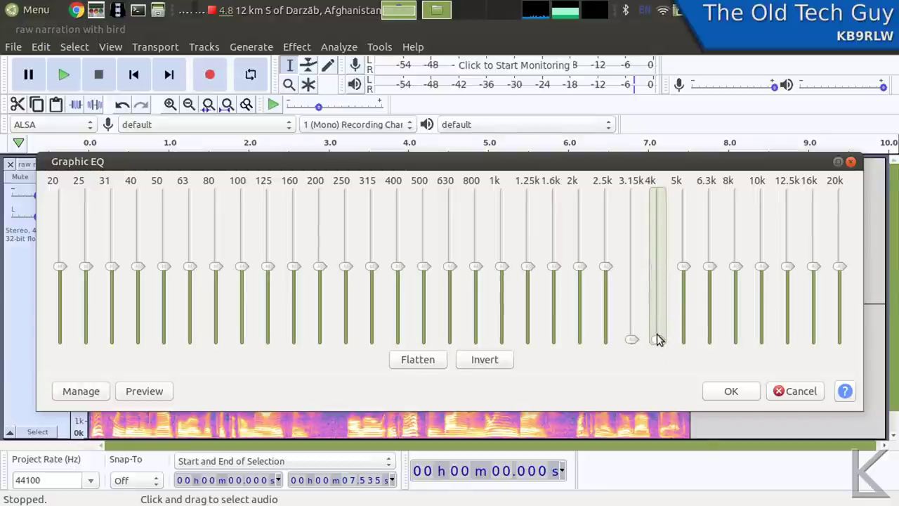
# Preview the Graphic EQ settings, apply them to the narration, and play the filtered audio.
pyautogui.click(131, 394)
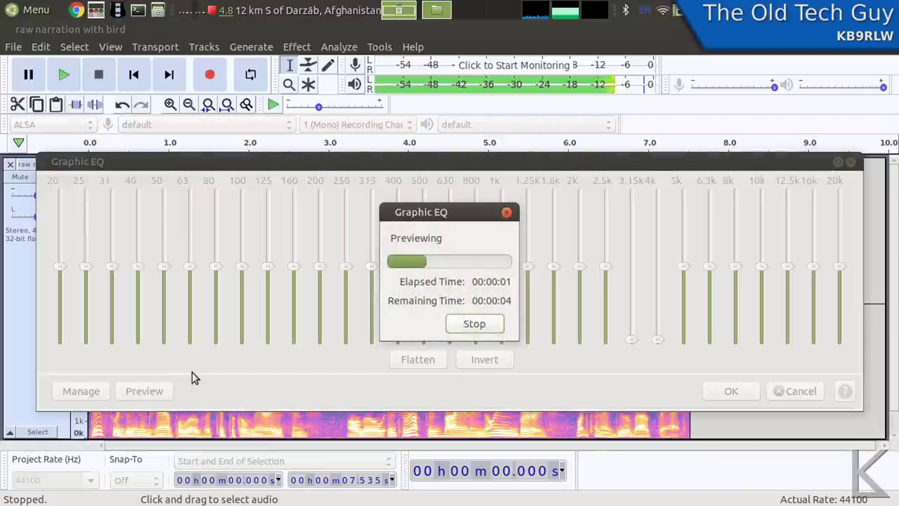
pyautogui.click(488, 328)
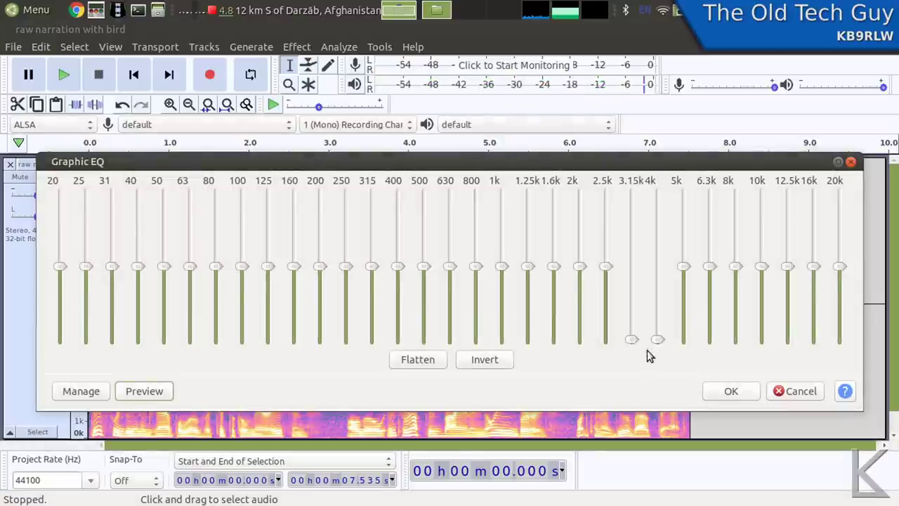
pyautogui.click(720, 395)
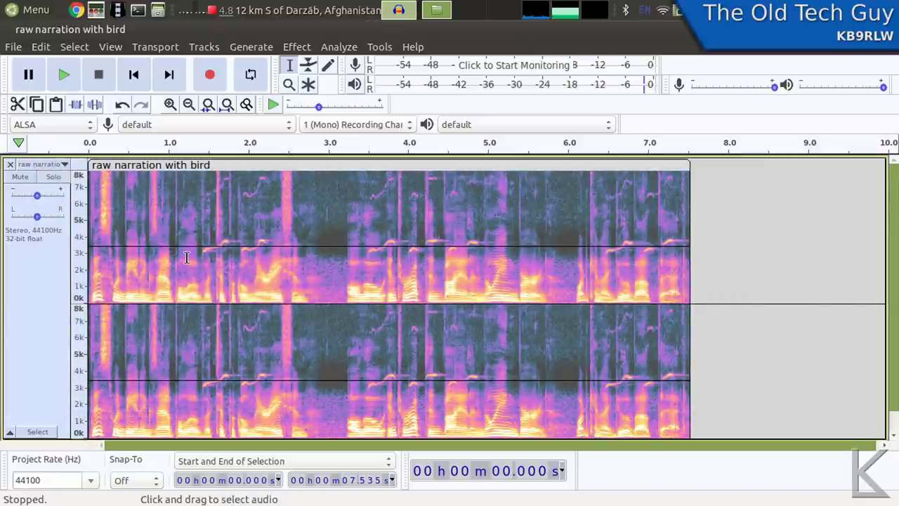
pyautogui.press('space')
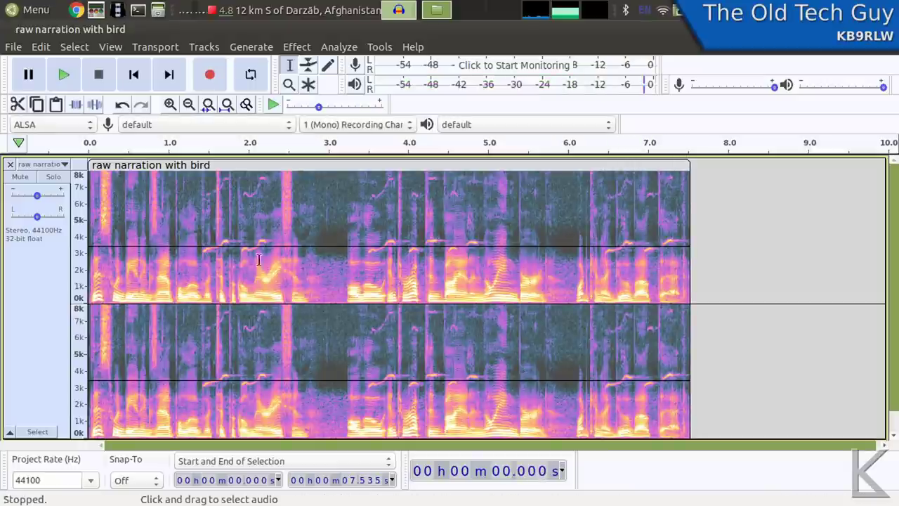
# Repeat the Graphic EQ effect on the whole narration and play it back.
pyautogui.click(307, 47)
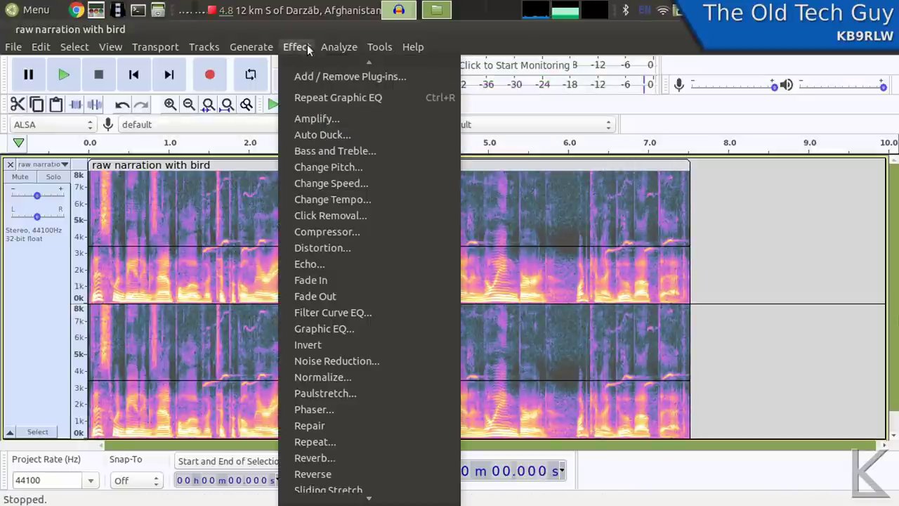
pyautogui.click(310, 98)
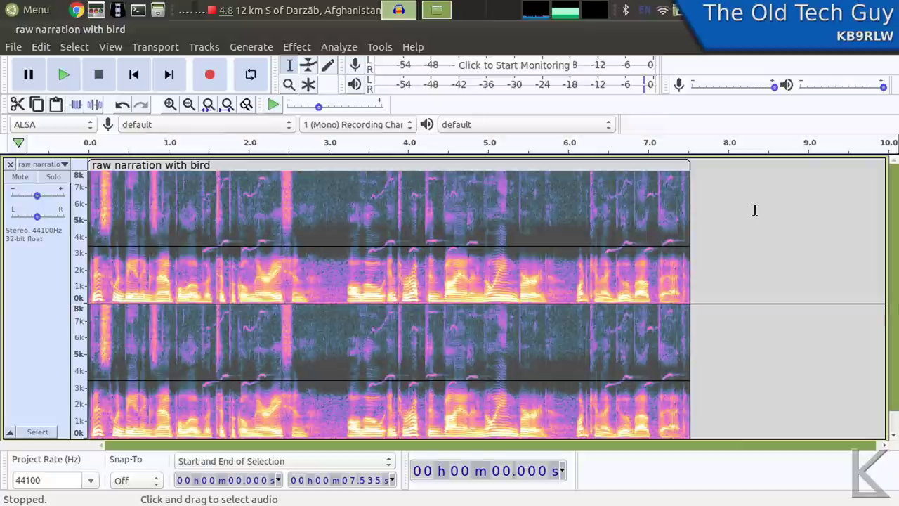
pyautogui.press('space')
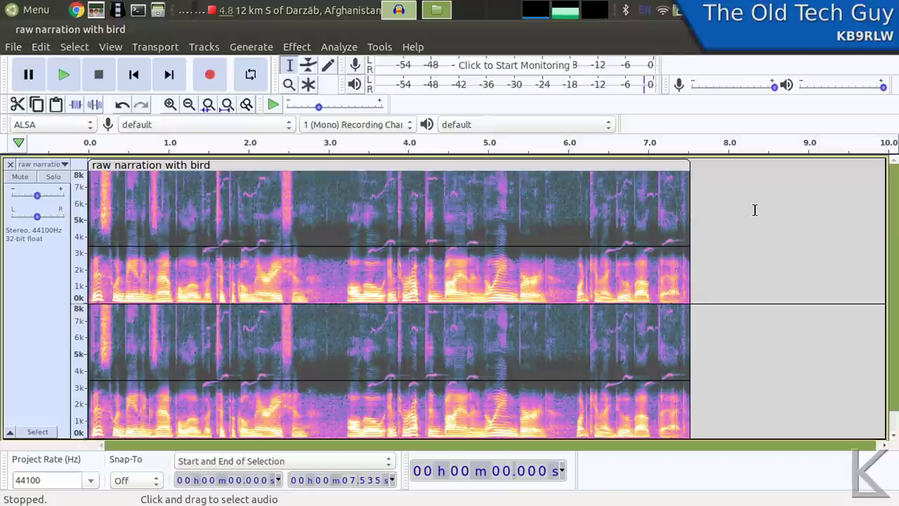
pyautogui.press('space')
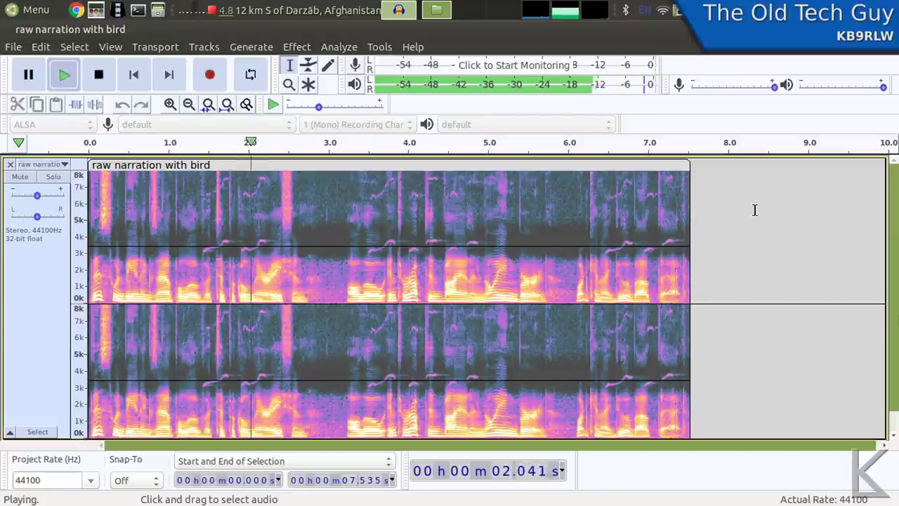
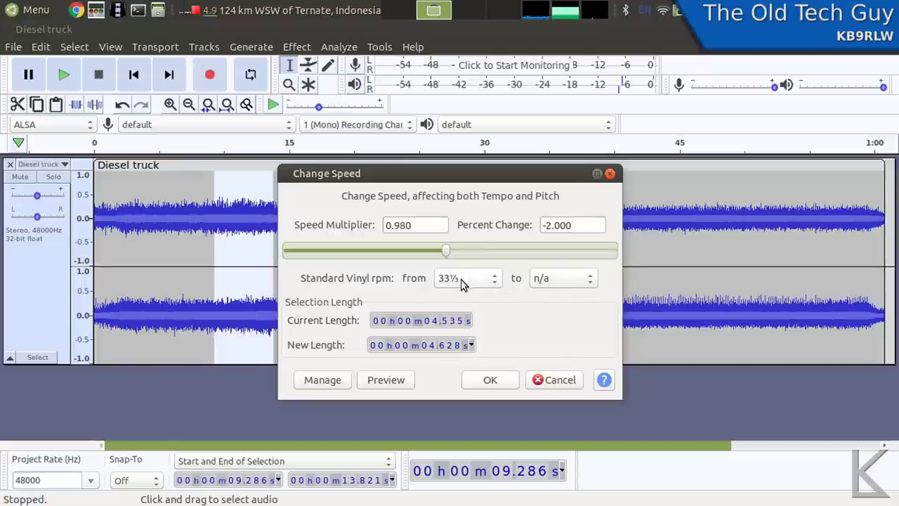
# Slow the selected Diesel truck section to a 0.100 speed multiplier with Change Speed and listen to it.
pyautogui.moveTo(447, 253); pyautogui.dragTo(302, 261)
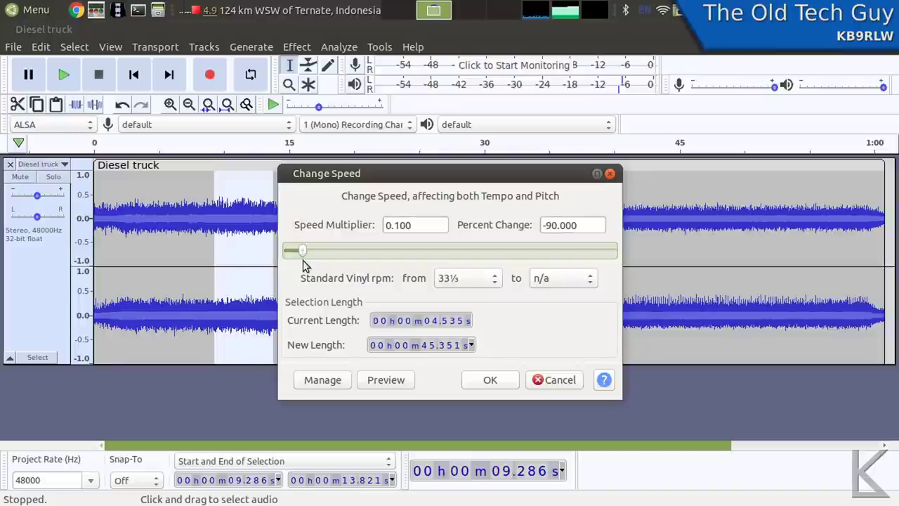
pyautogui.click(385, 380)
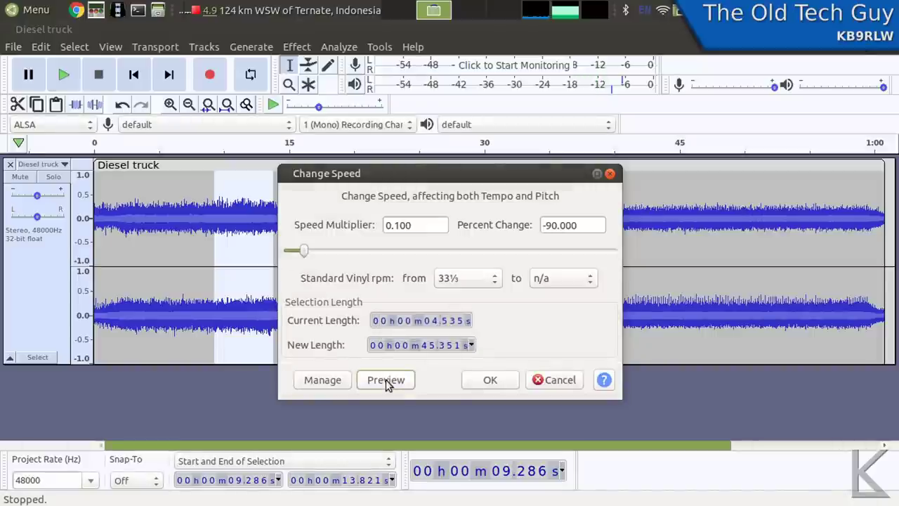
pyautogui.click(490, 379)
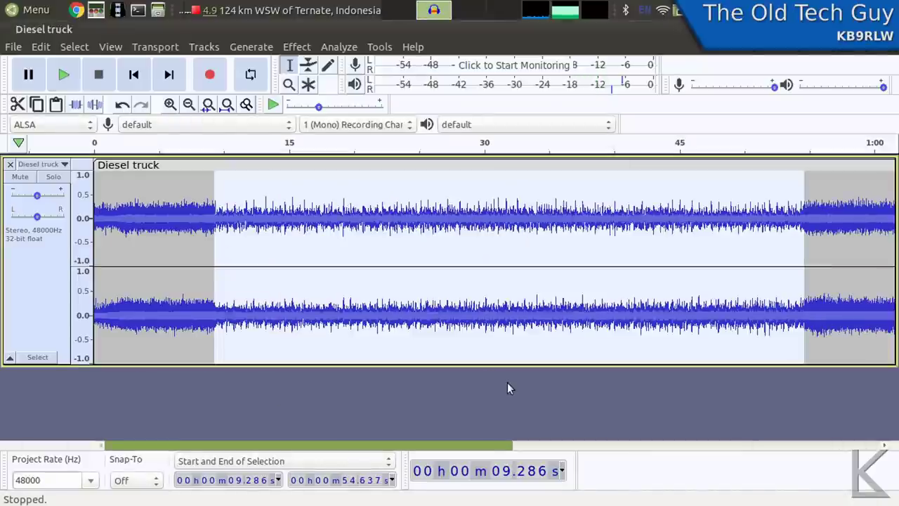
pyautogui.press('space')
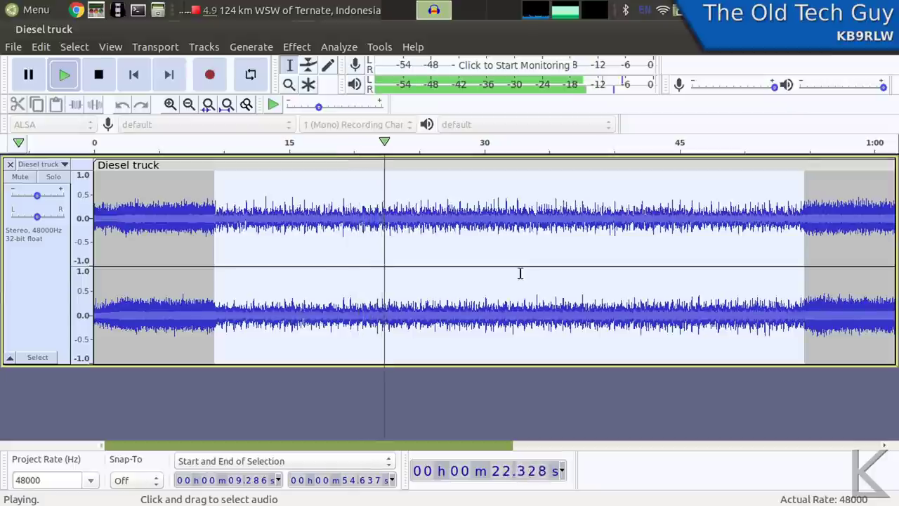
pyautogui.press('space')
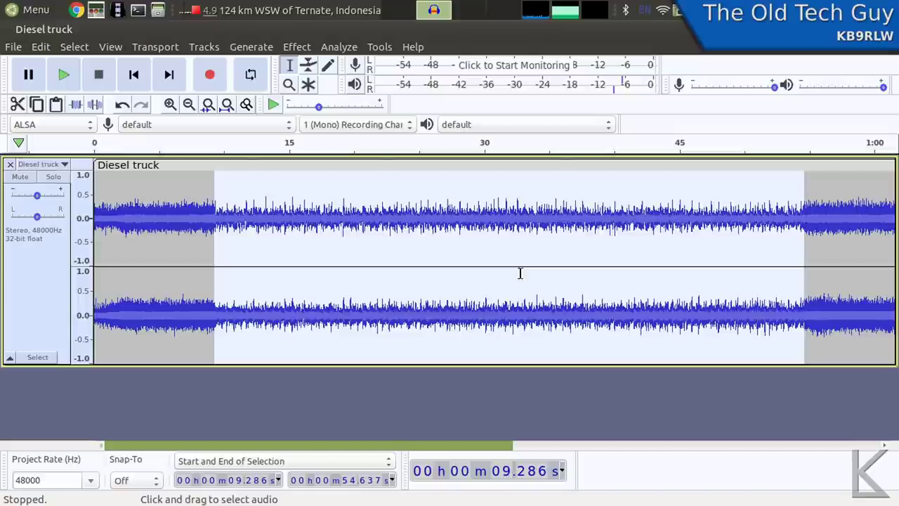
# Select the part of the Diesel truck track from about 1:24 to 1:34 and play it.
pyautogui.hotkey('ctrl', '3')
pyautogui.hotkey('ctrl', '3')
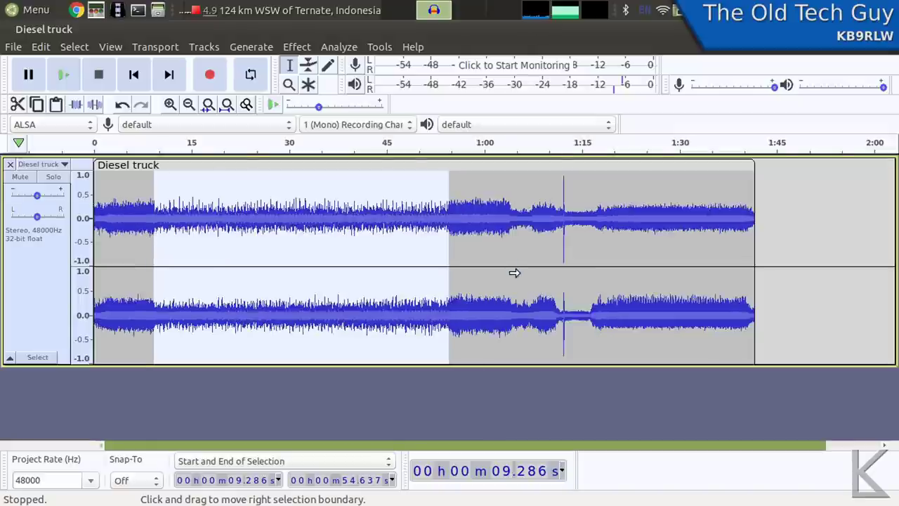
pyautogui.moveTo(367, 238); pyautogui.dragTo(397, 237)
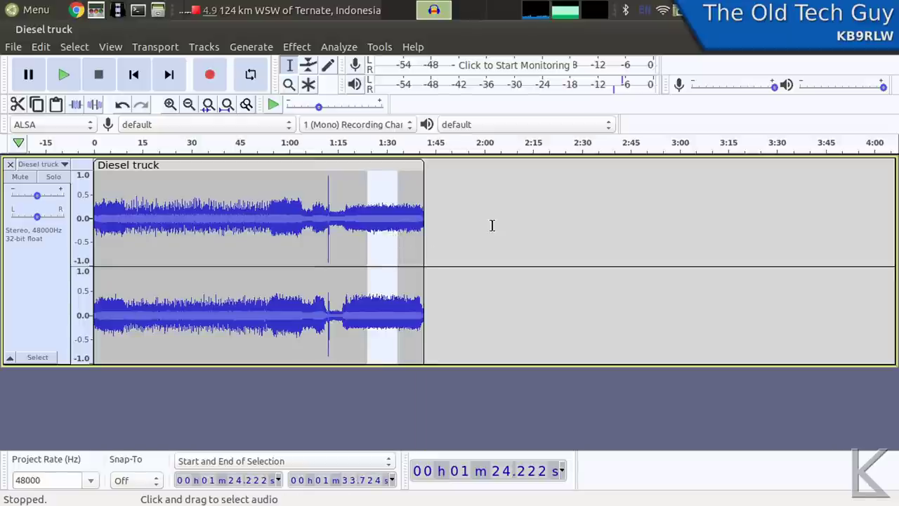
pyautogui.press('space')
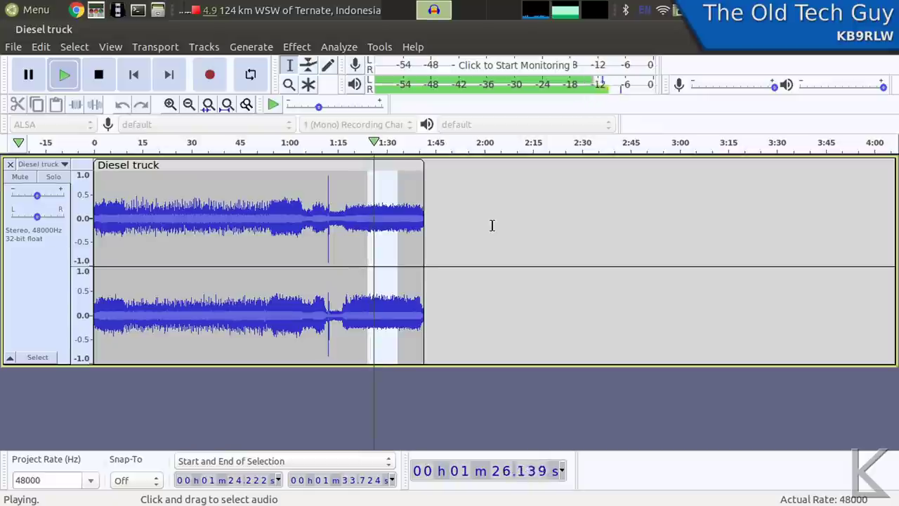
pyautogui.press('space')
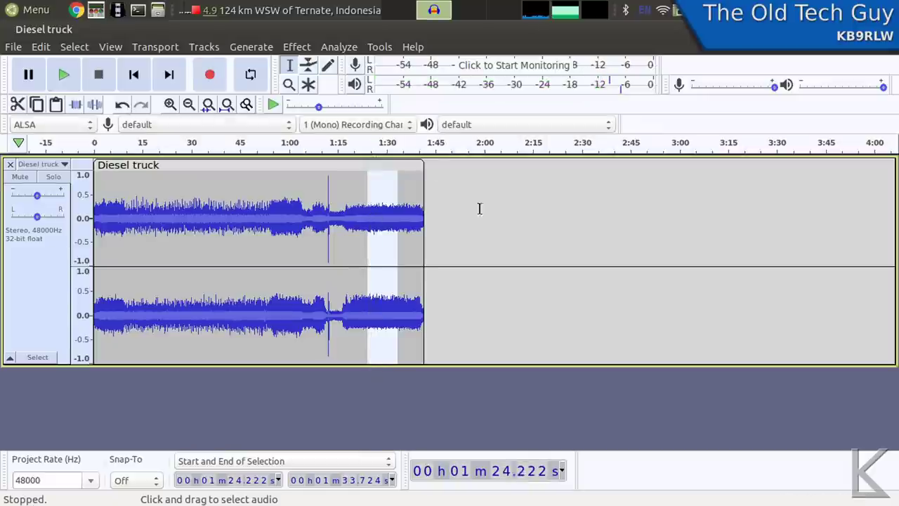
# Repeat the Change Speed effect on the selected truck section and play the slowed audio.
pyautogui.click(291, 48)
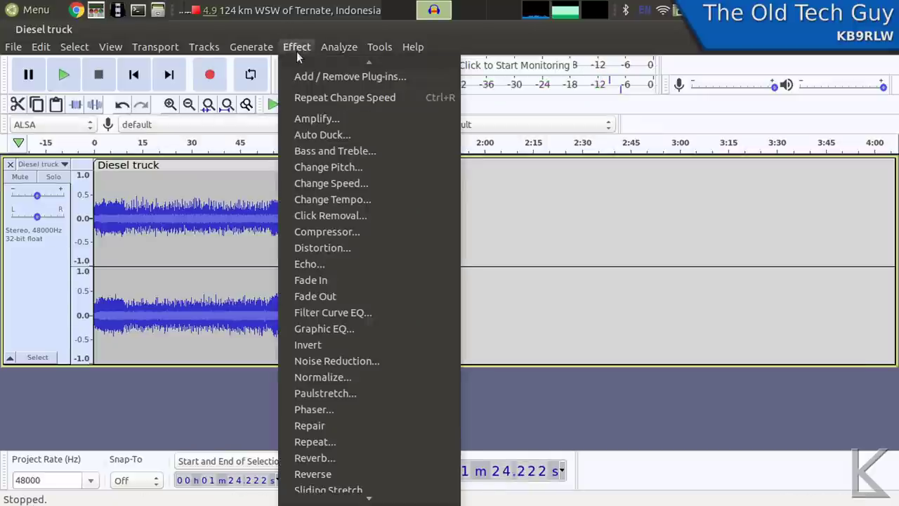
pyautogui.click(309, 96)
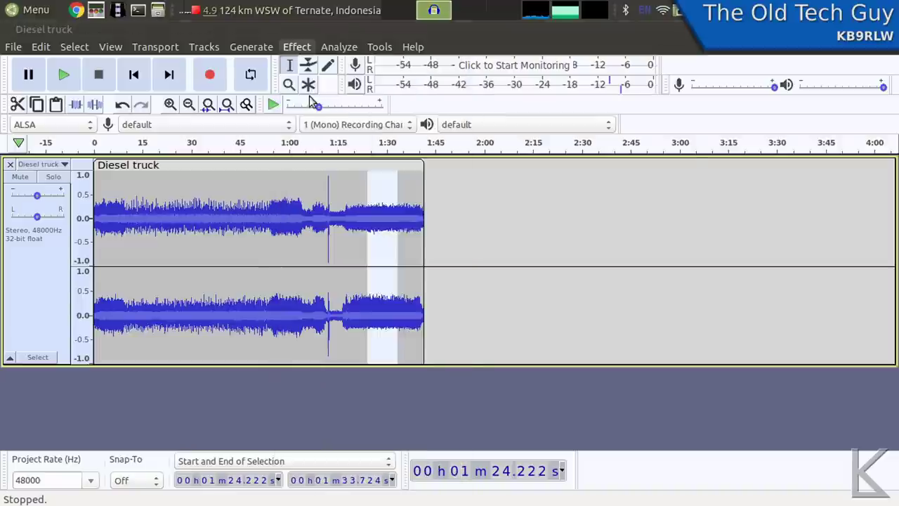
pyautogui.press('space')
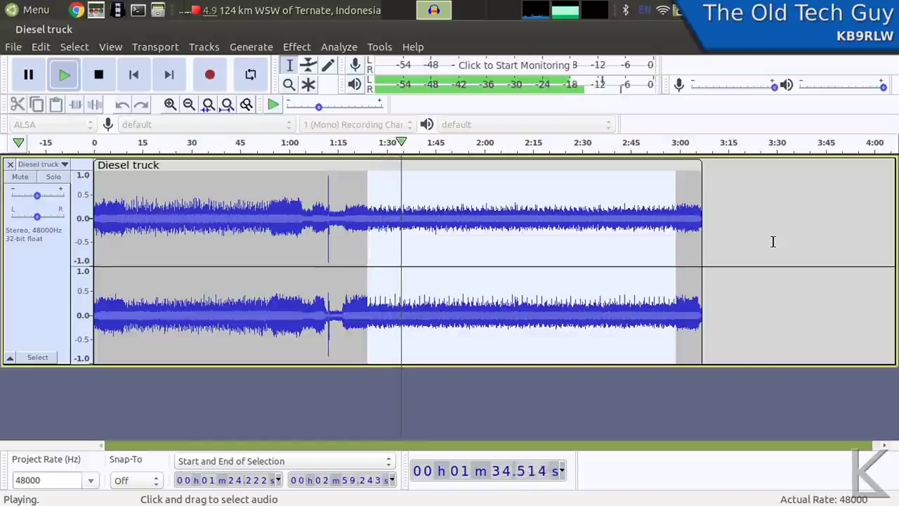
pyautogui.press('space')
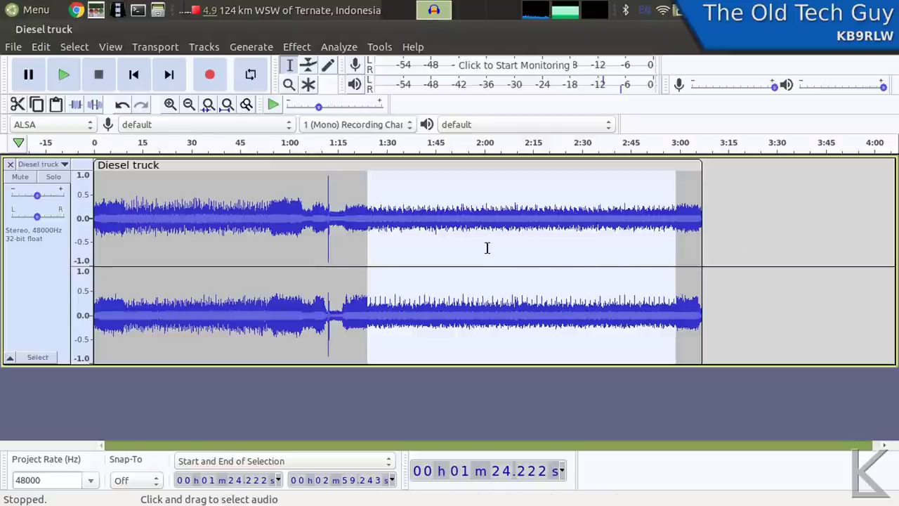
# Preview Change Speed with a 0.650 speed multiplier on the selected Diesel truck section without applying it.
pyautogui.click(301, 47)
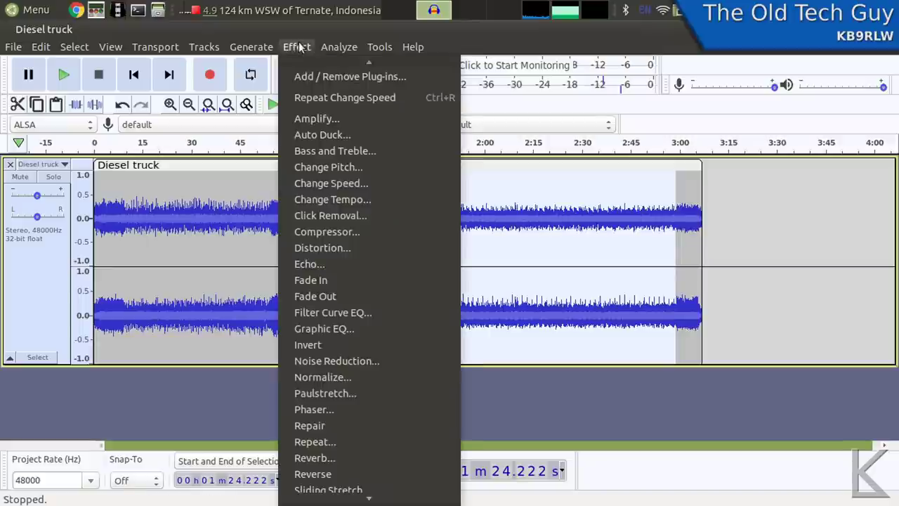
pyautogui.click(320, 182)
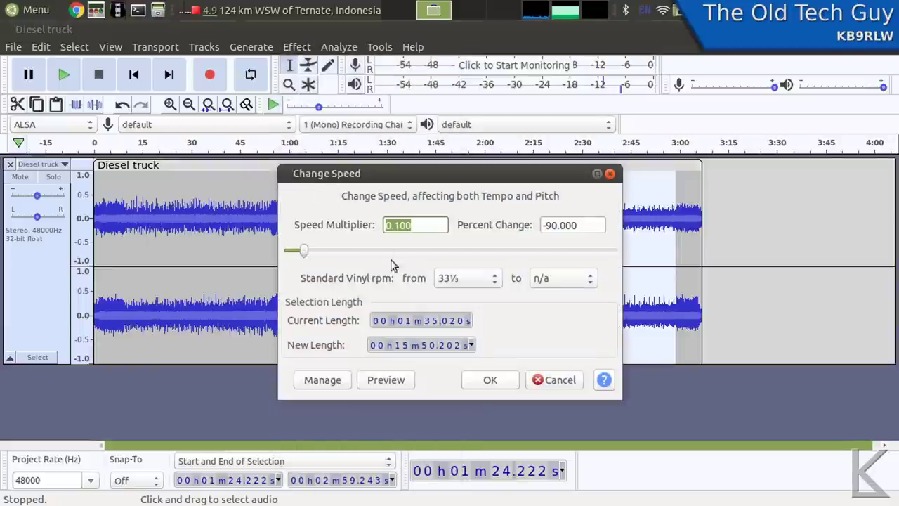
pyautogui.moveTo(305, 251); pyautogui.dragTo(391, 253)
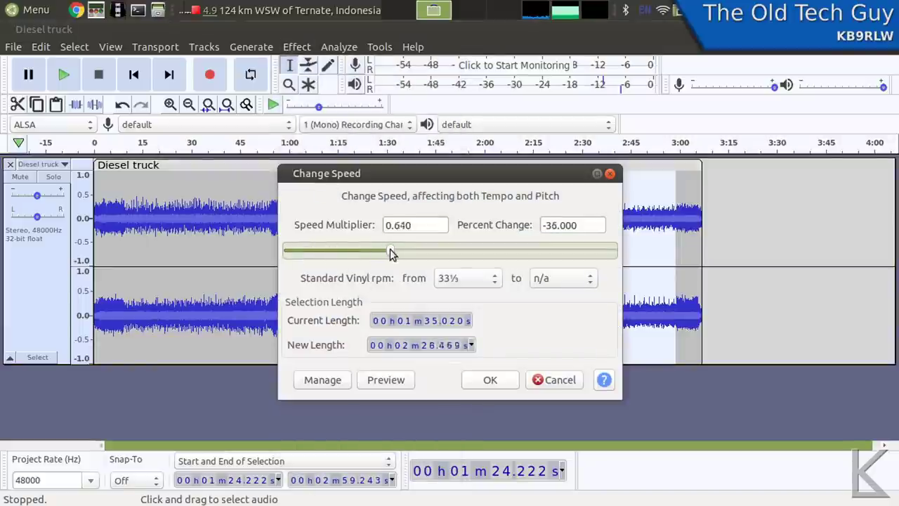
pyautogui.click(386, 383)
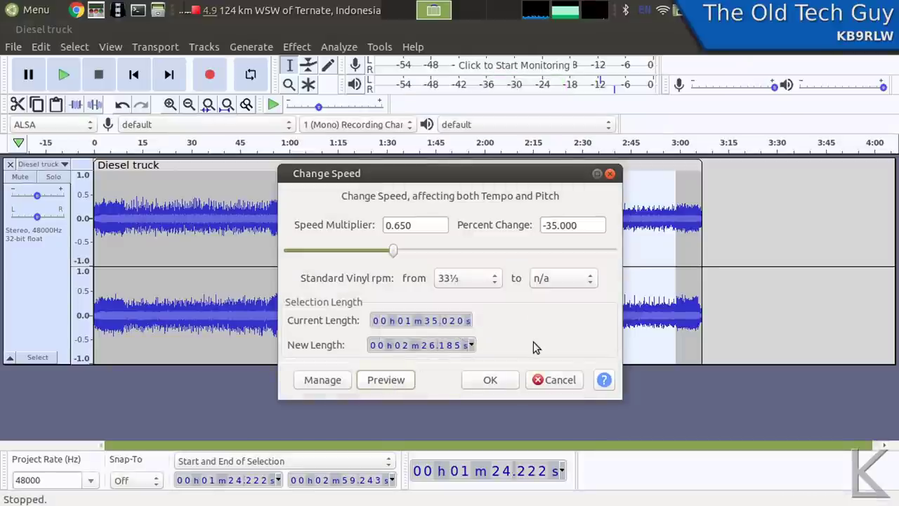
pyautogui.click(543, 379)
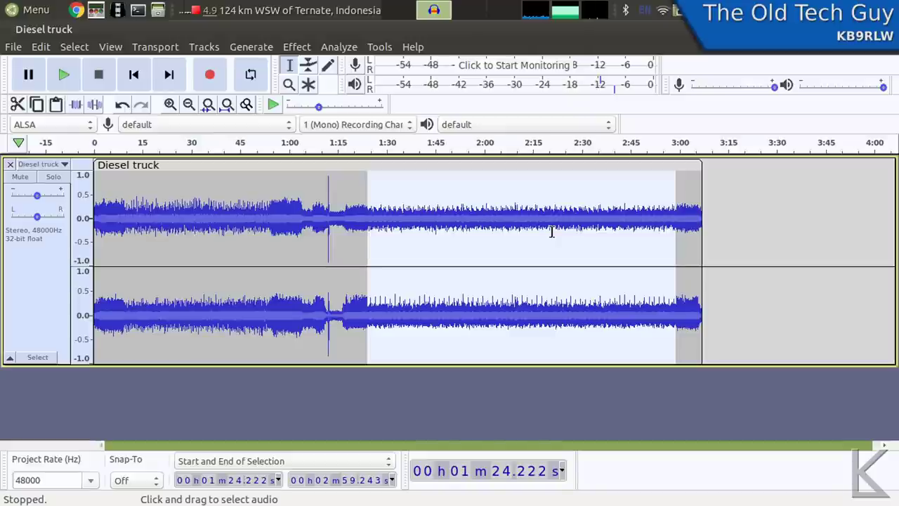
# Close the Diesel truck project, and select and play the dirt bike track from about 7.2 to 11.5 seconds.
pyautogui.hotkey('ctrl', 'w')
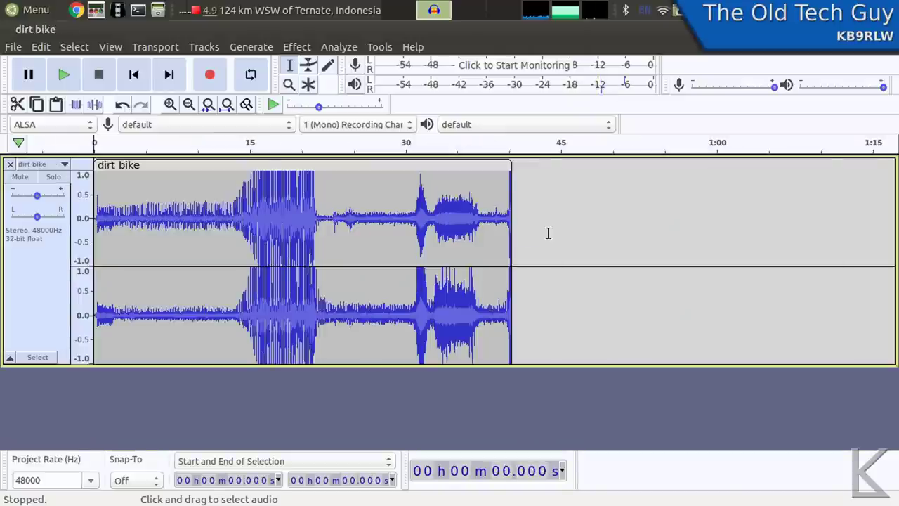
pyautogui.moveTo(168, 232); pyautogui.dragTo(213, 234)
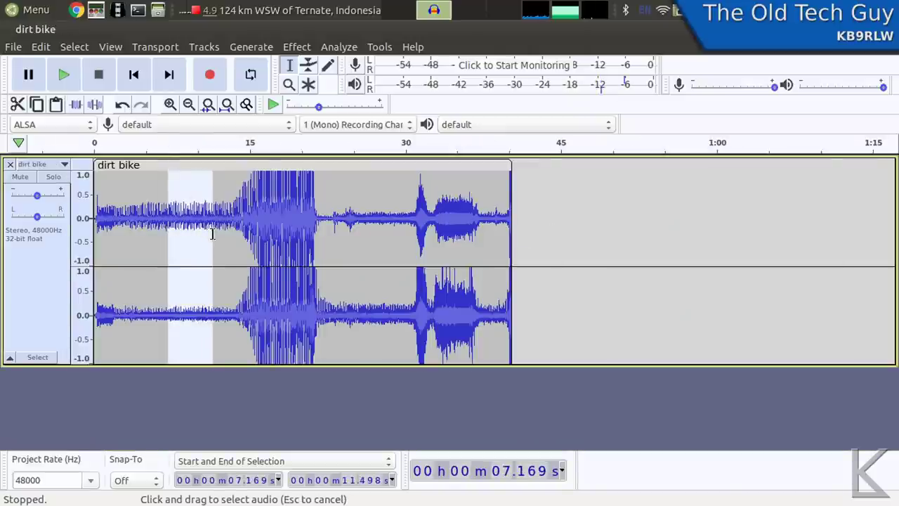
pyautogui.press('space')
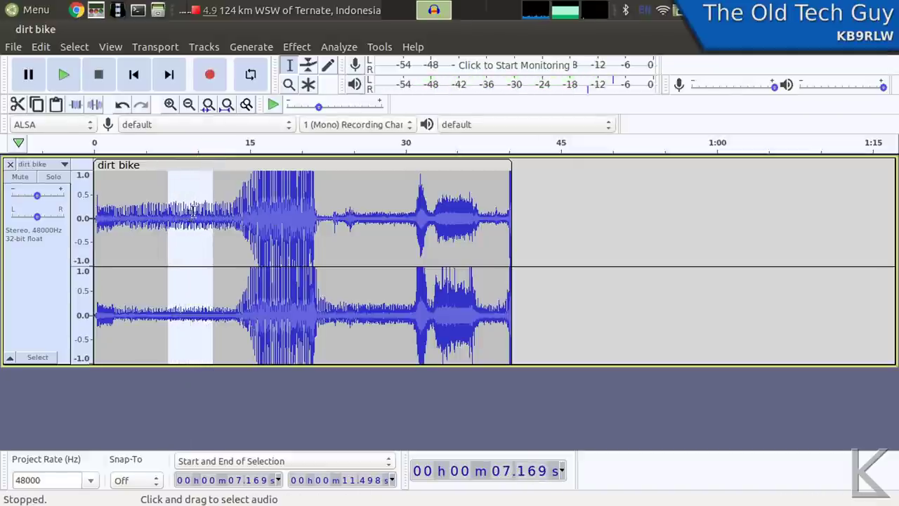
# Preview and apply Change Speed with a 0.130 speed multiplier on the selected dirt bike section and listen to it.
pyautogui.click(302, 47)
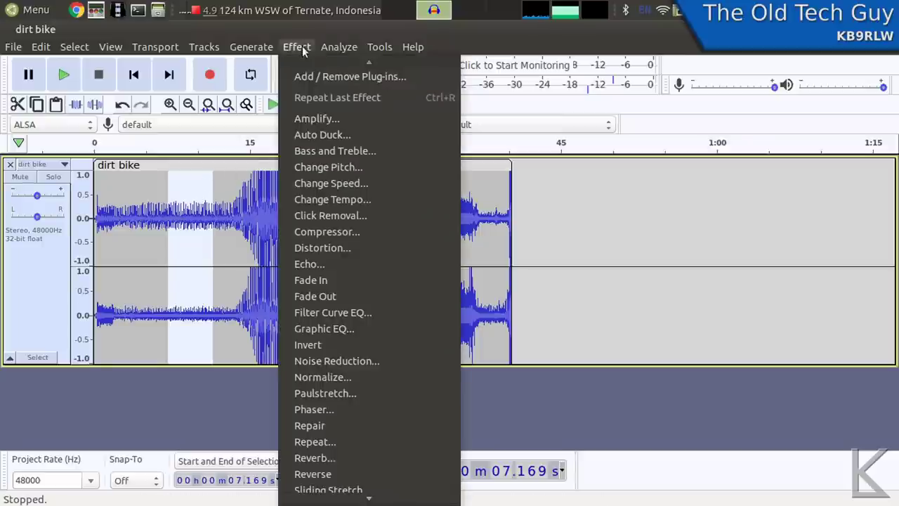
pyautogui.click(314, 183)
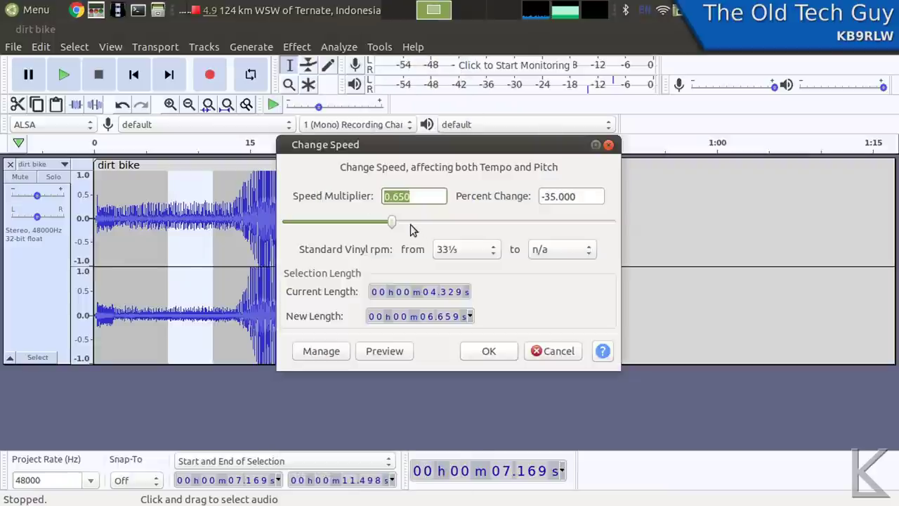
pyautogui.moveTo(393, 222); pyautogui.dragTo(311, 222)
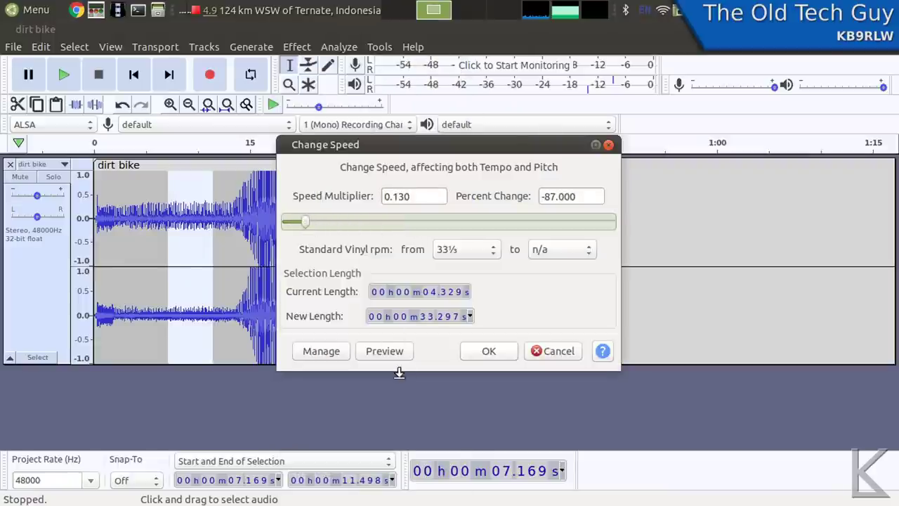
pyautogui.click(384, 352)
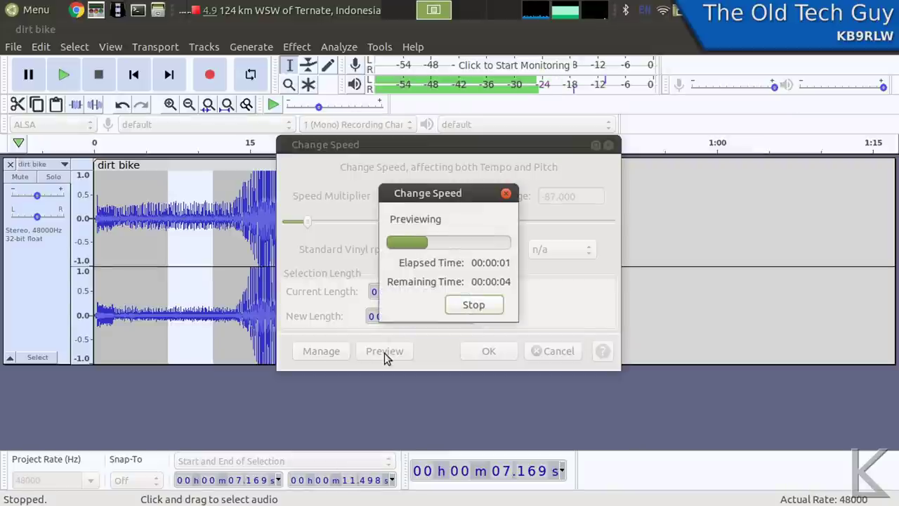
pyautogui.click(475, 305)
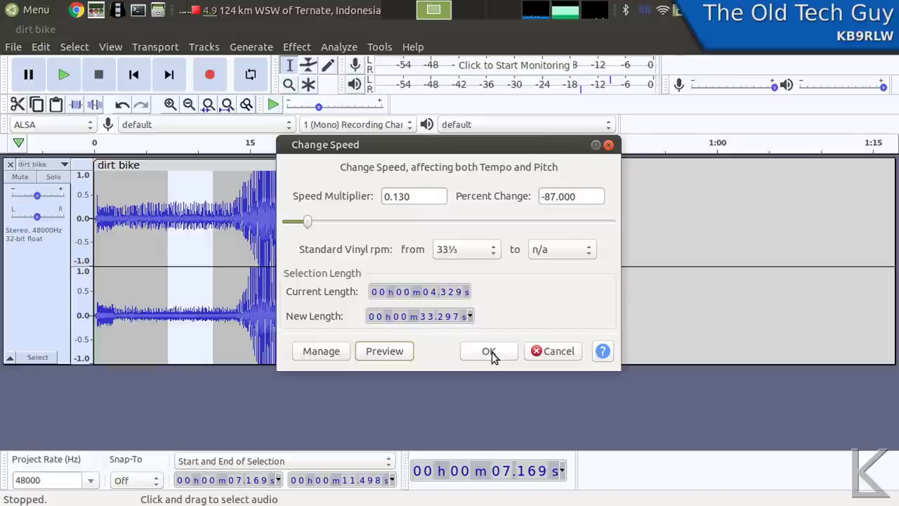
pyautogui.click(489, 353)
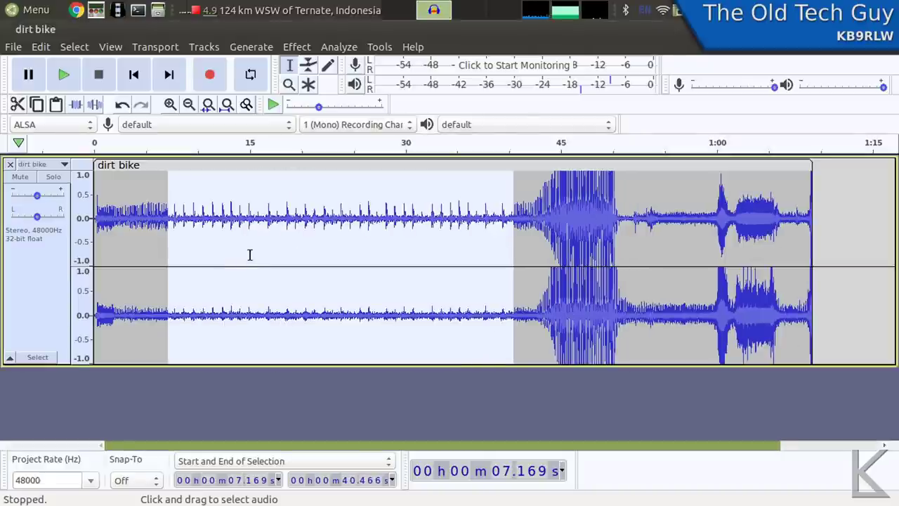
pyautogui.press('space')
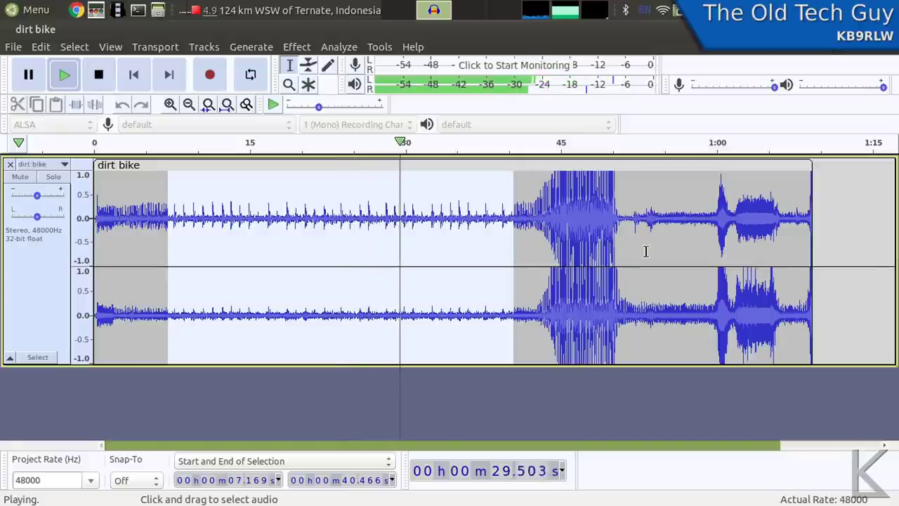
pyautogui.press('space')
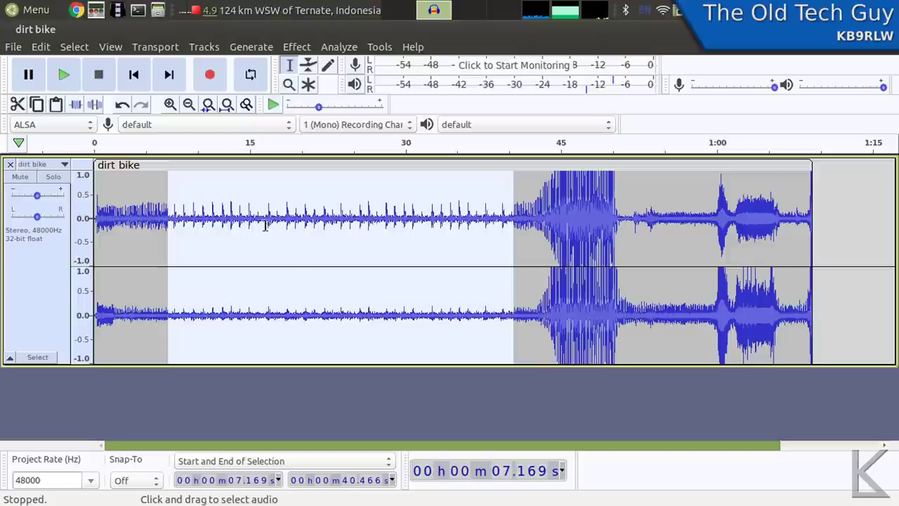
# Select the slowed dirt bike audio from about 12.9 to 20.2 seconds and play it twice.
pyautogui.click(226, 237)
pyautogui.doubleClick(262, 242)
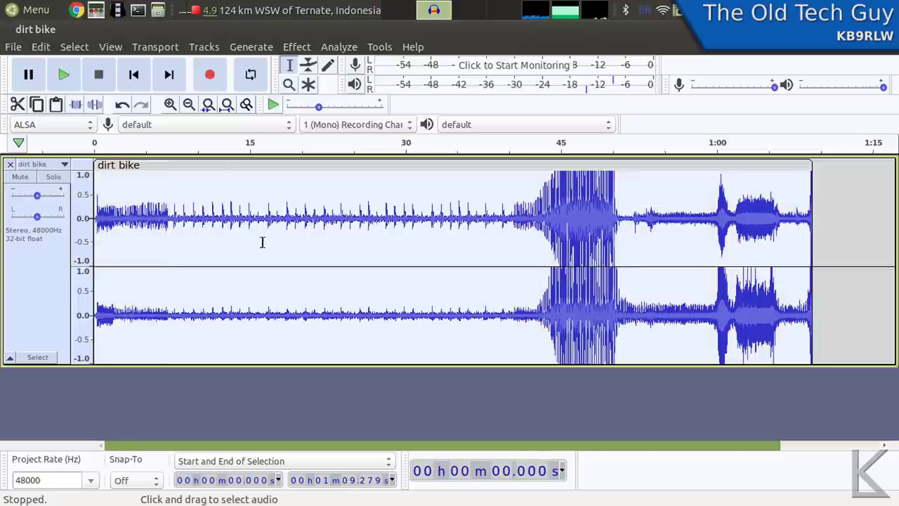
pyautogui.click(261, 242)
pyautogui.moveTo(227, 235); pyautogui.dragTo(298, 242)
pyautogui.press('space')
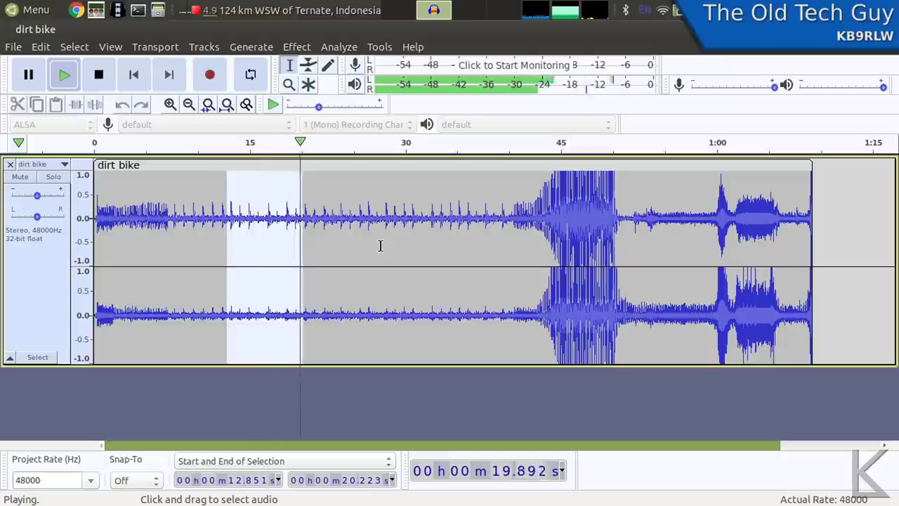
pyautogui.press('space')
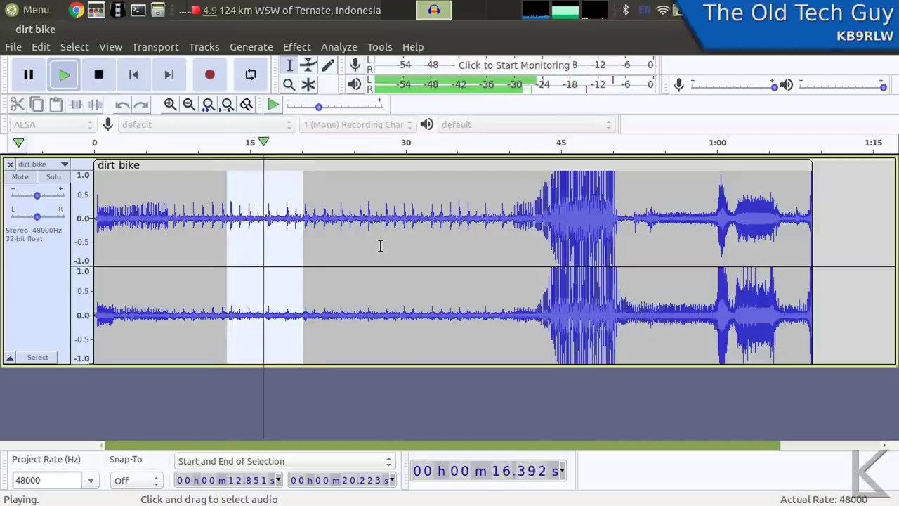
pyautogui.press('space')
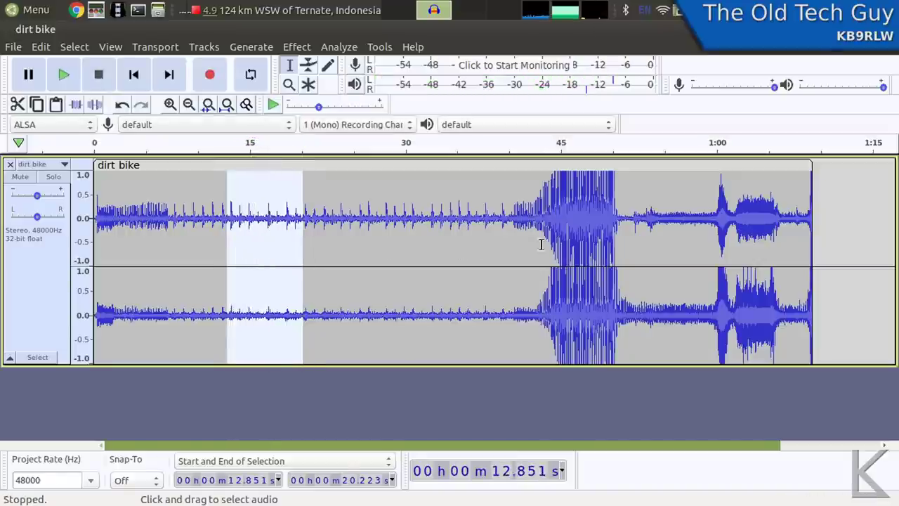
# Play the loud dirt bike part from about 46.3 to 48.8 seconds and preview Change Speed at -87 percent on about 45.4 to 49.4 seconds.
pyautogui.moveTo(576, 237); pyautogui.dragTo(599, 241)
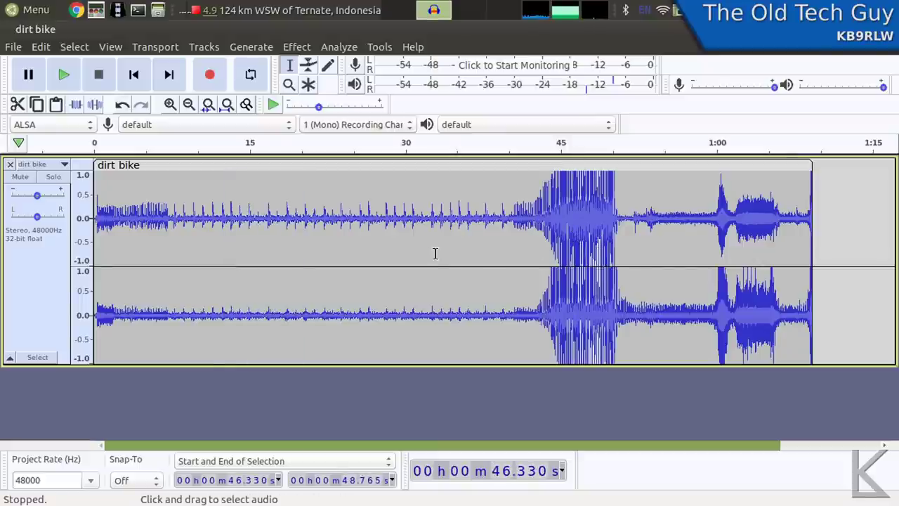
pyautogui.press('space')
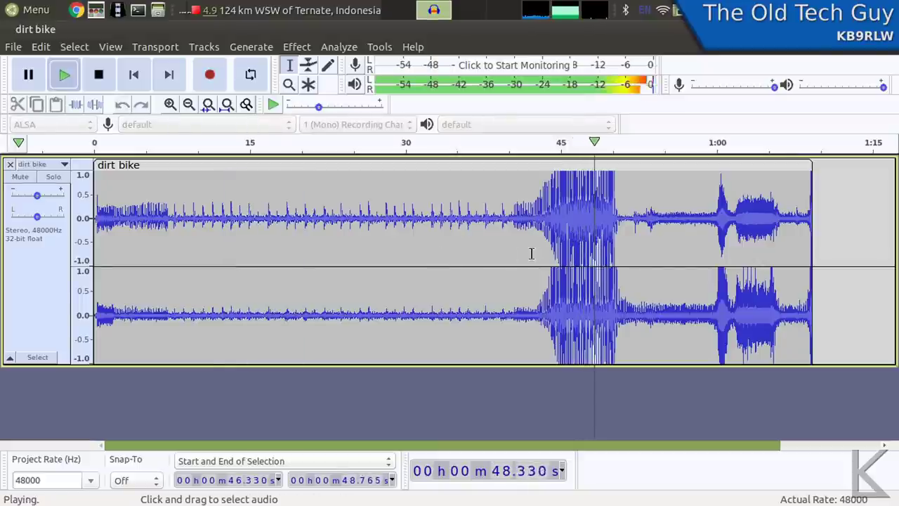
pyautogui.moveTo(565, 230); pyautogui.dragTo(589, 232)
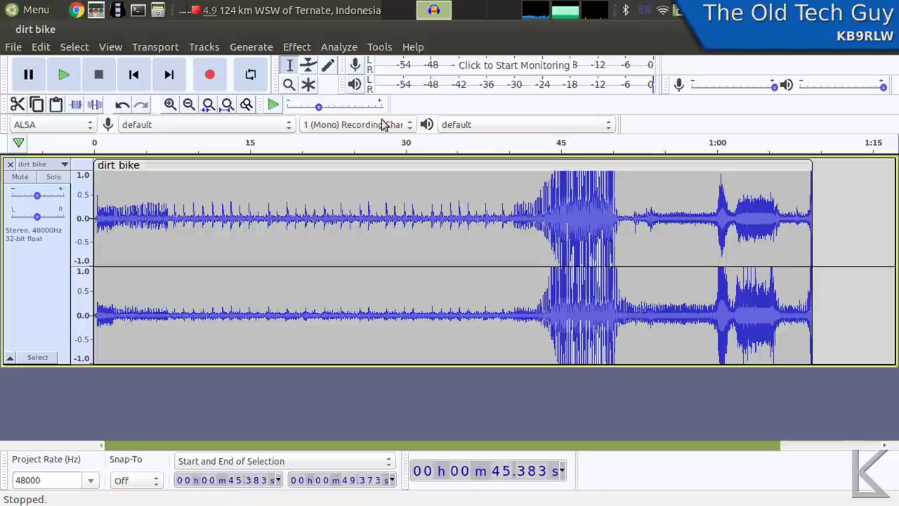
pyautogui.click(296, 46)
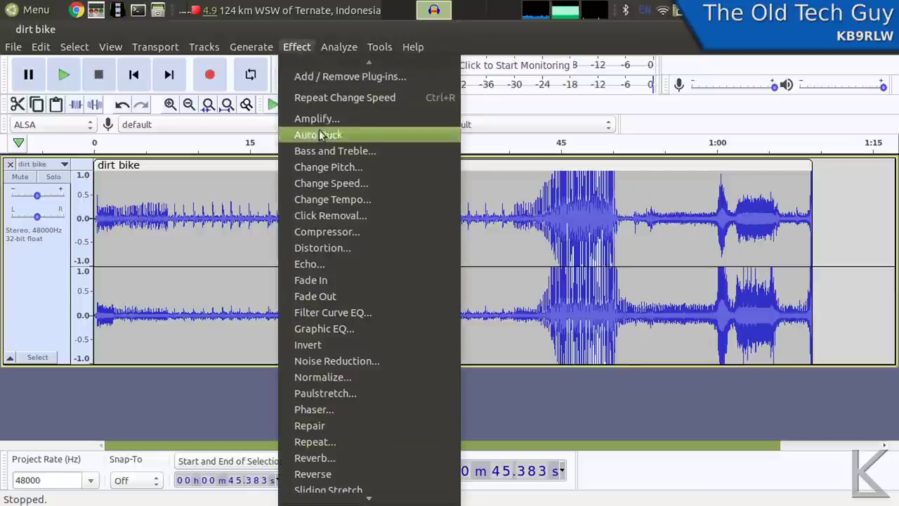
pyautogui.click(329, 183)
pyautogui.click(383, 362)
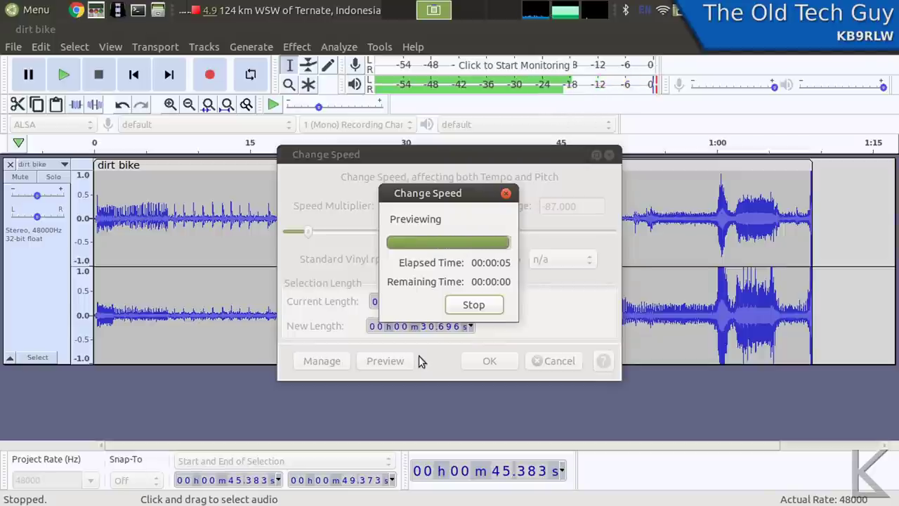
pyautogui.click(553, 362)
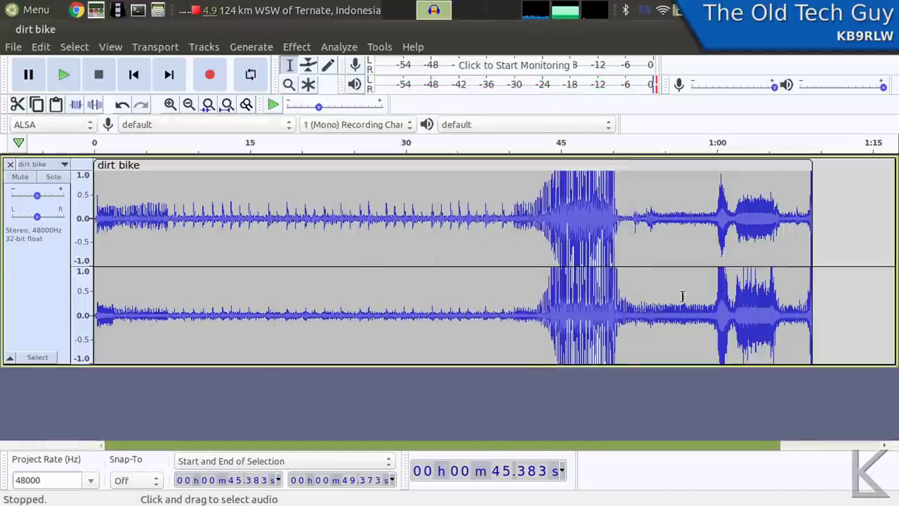
# Slow the dirt bike section from about 59.5 seconds to 1:03.1 to a 0.130 speed multiplier with Change Speed and play it.
pyautogui.moveTo(711, 243); pyautogui.dragTo(748, 249)
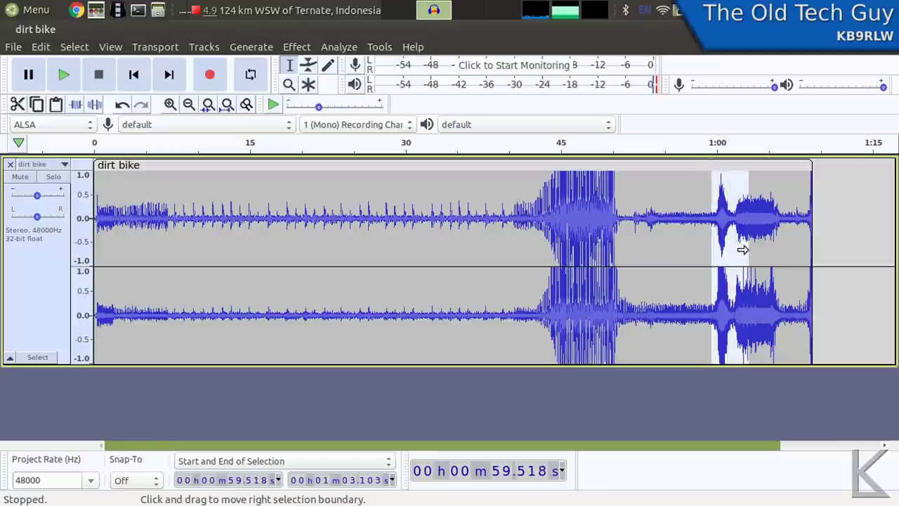
pyautogui.press('space')
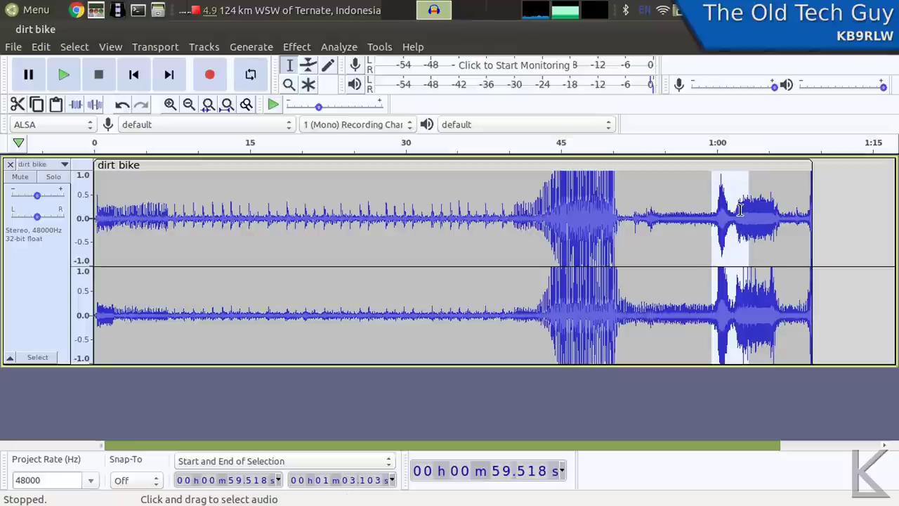
pyautogui.click(297, 47)
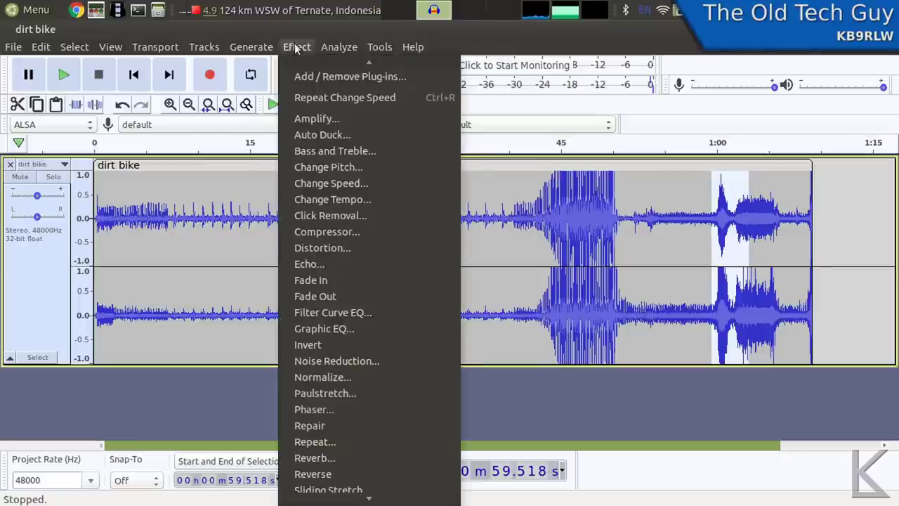
pyautogui.click(330, 183)
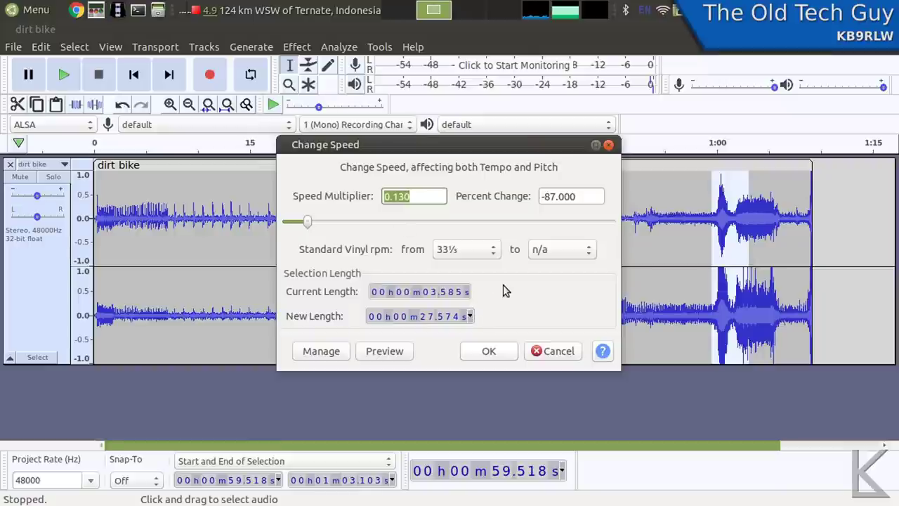
pyautogui.click(385, 352)
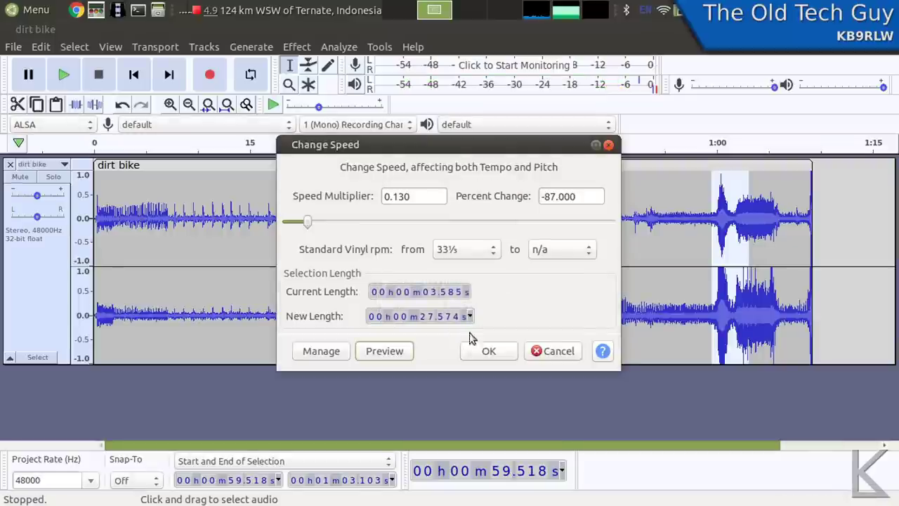
pyautogui.click(488, 351)
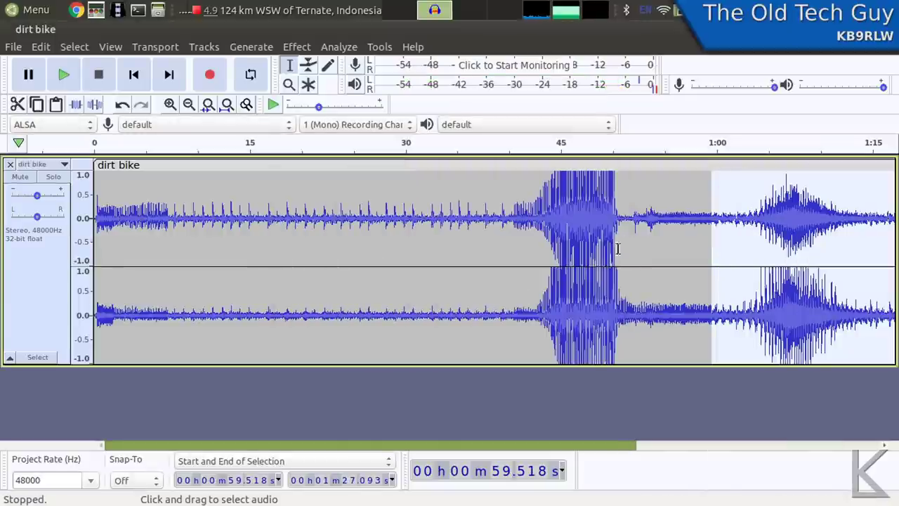
pyautogui.moveTo(618, 447); pyautogui.dragTo(757, 450)
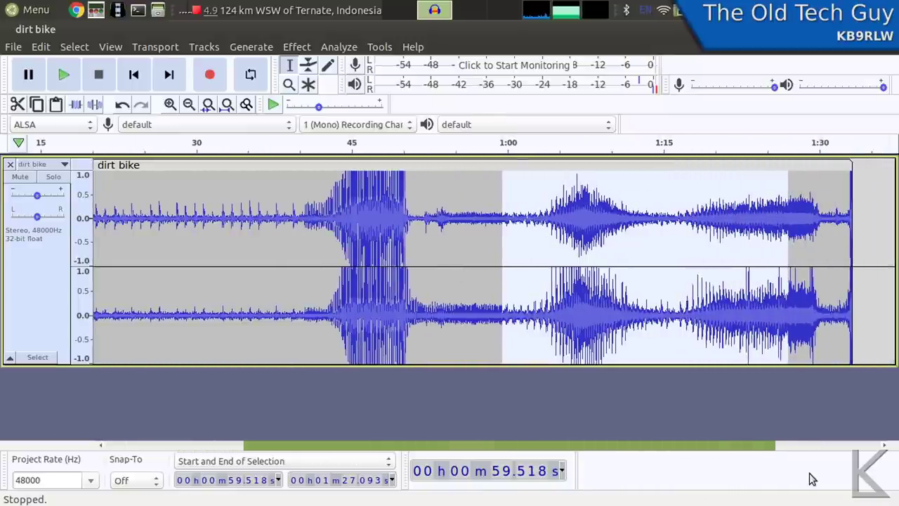
pyautogui.press('space')
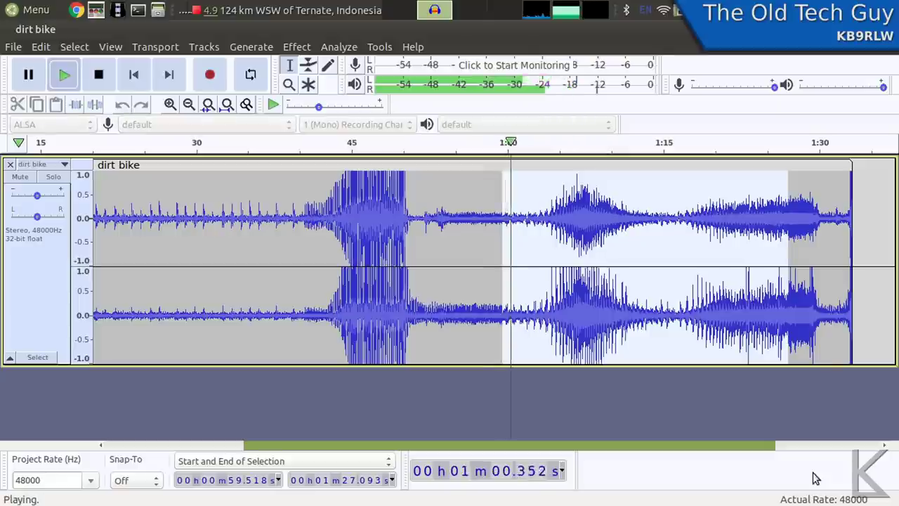